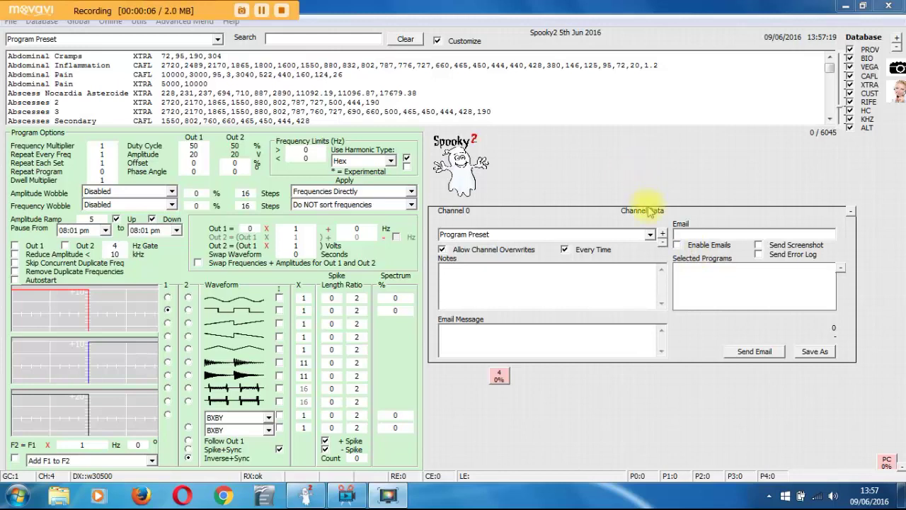
Look through the channel's preset list to its end and exit Spooky2, confirming the exit
click(651, 237)
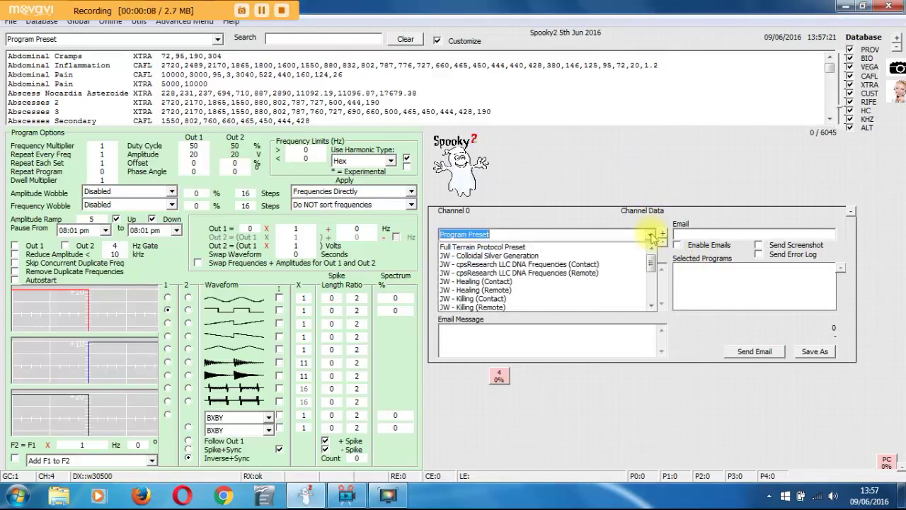
drag(652, 261, 652, 301)
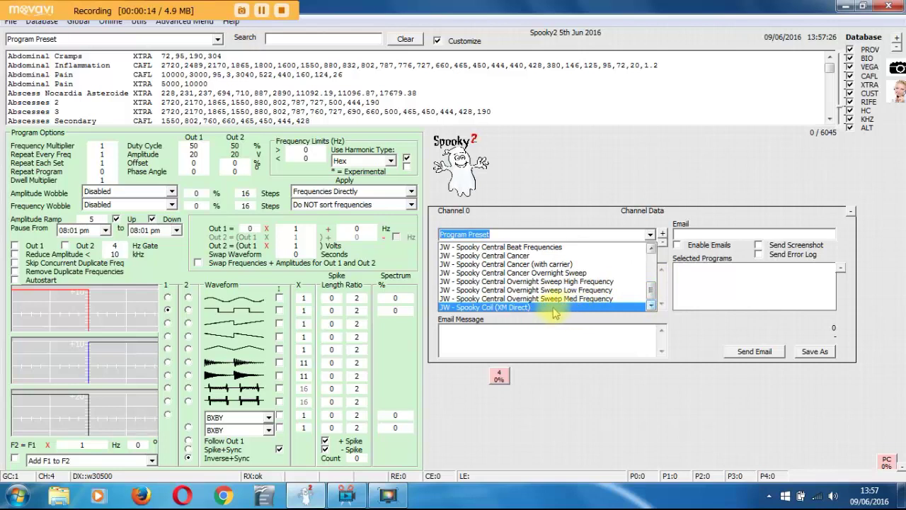
click(604, 171)
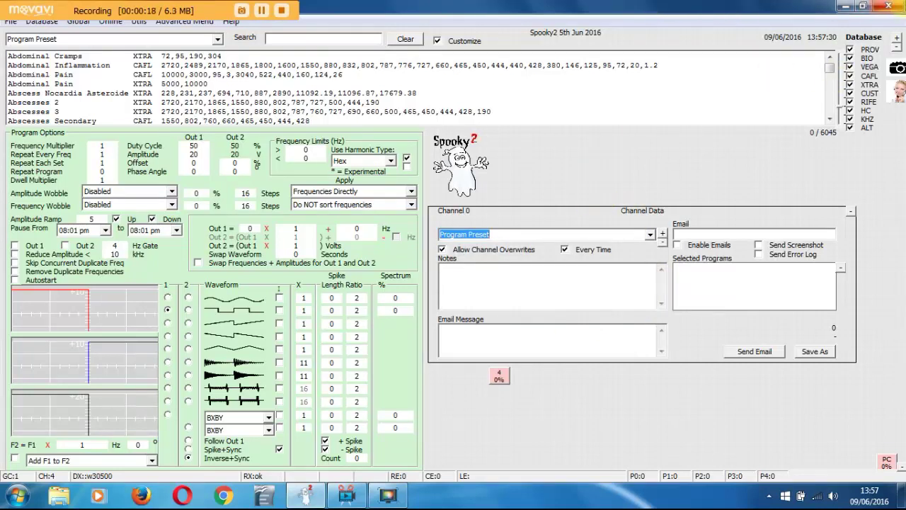
click(888, 5)
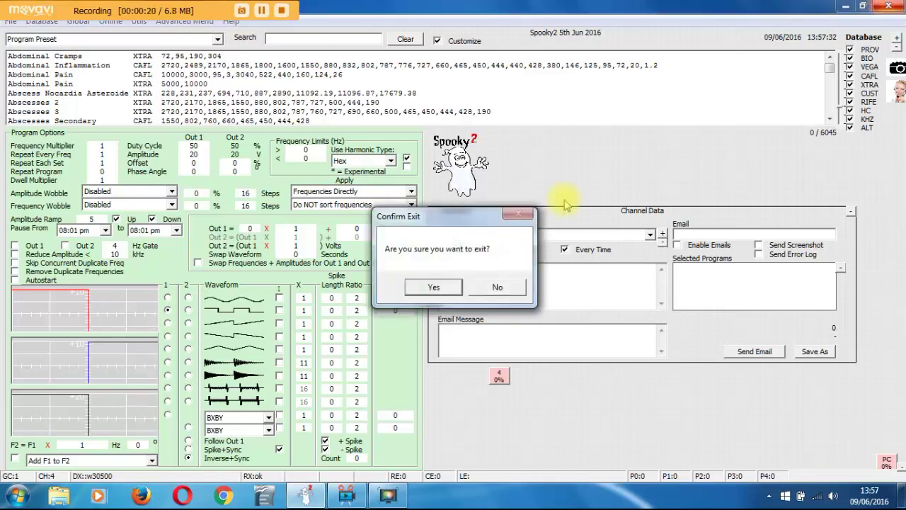
click(432, 285)
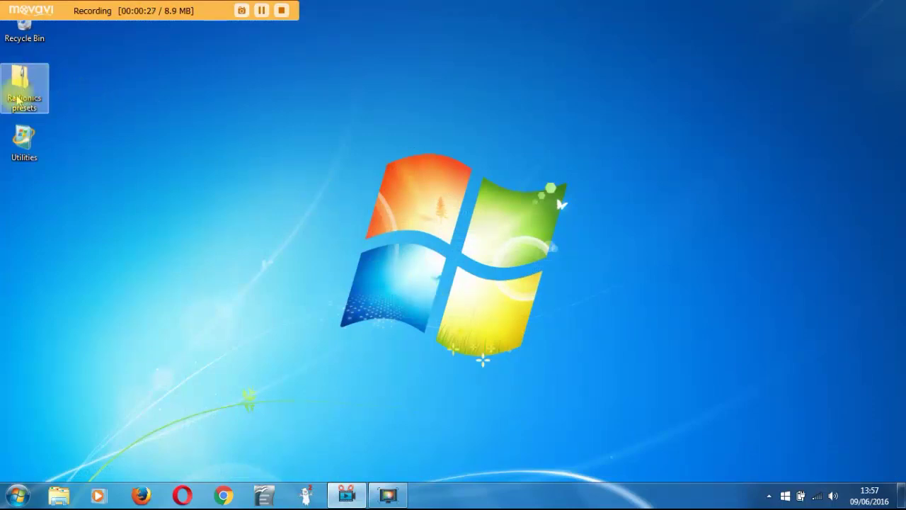
Extract the zipped Radionics presets archive on the desktop to the default destination folder
click(43, 81)
click(62, 80)
click(22, 76)
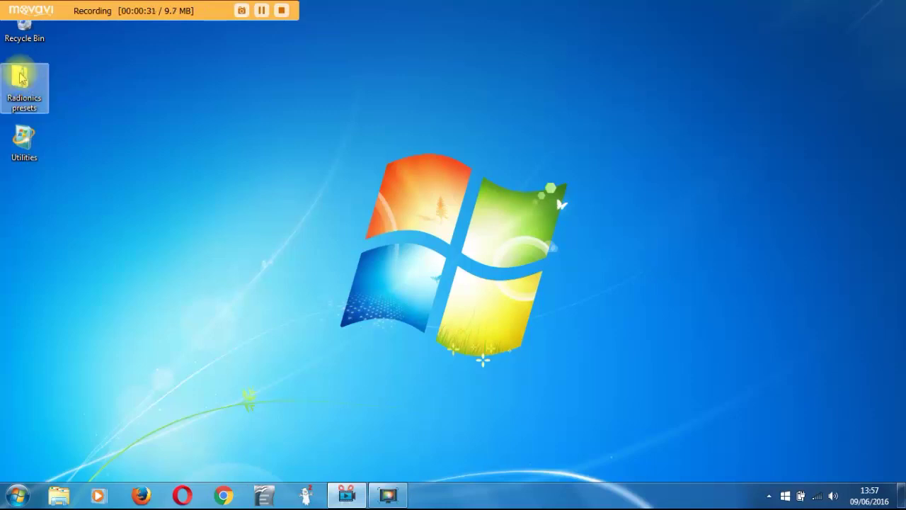
right_click(21, 77)
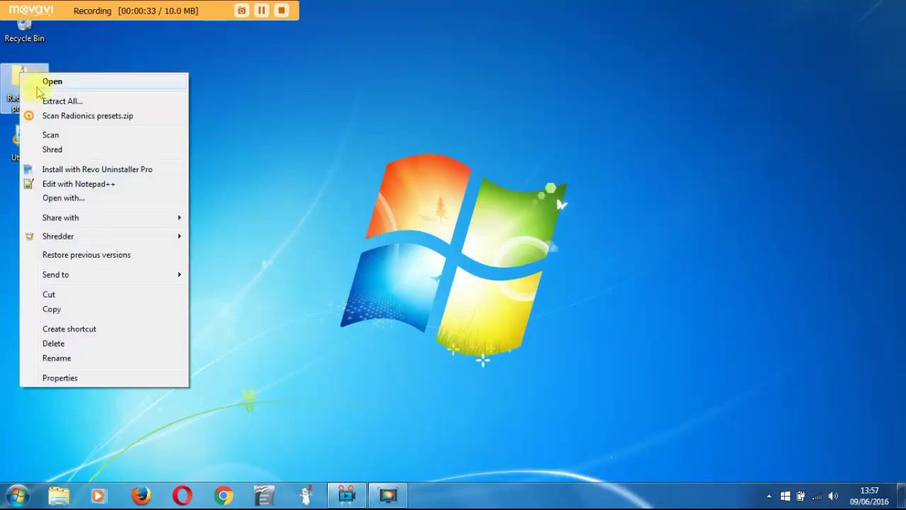
click(65, 104)
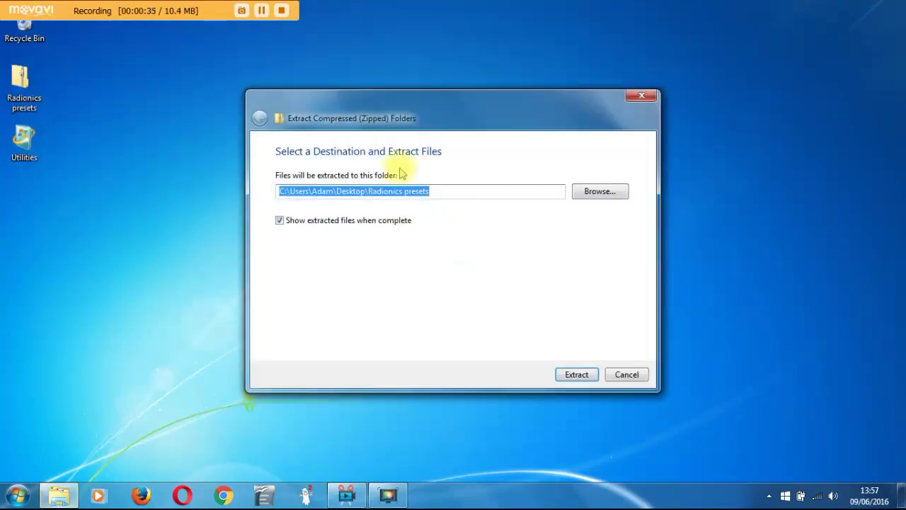
click(576, 375)
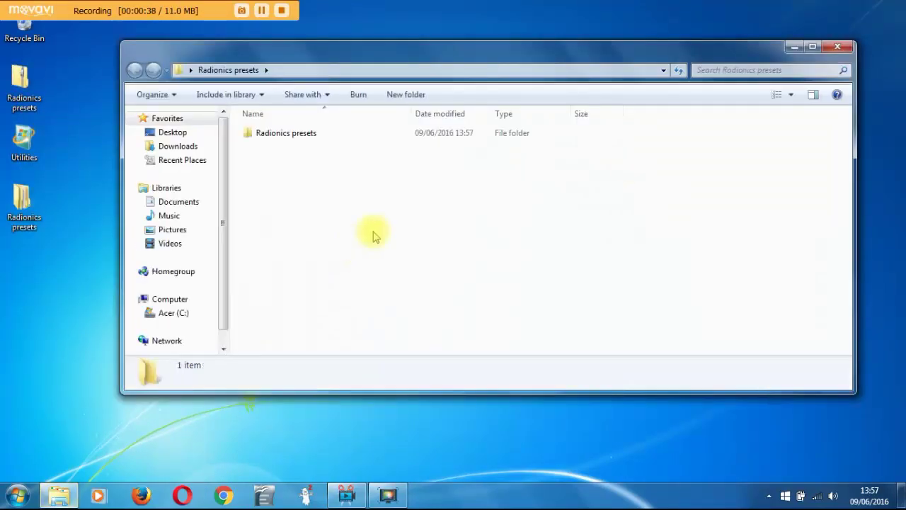
Reopen the extracted Radionics presets folder from the desktop and copy the three Spooky Radionics text files in its subfolder
click(837, 47)
double_click(24, 201)
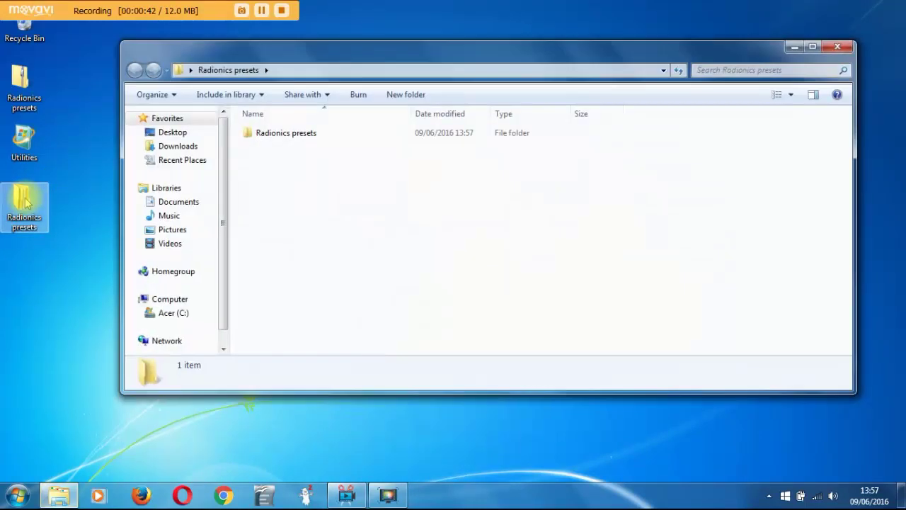
double_click(309, 140)
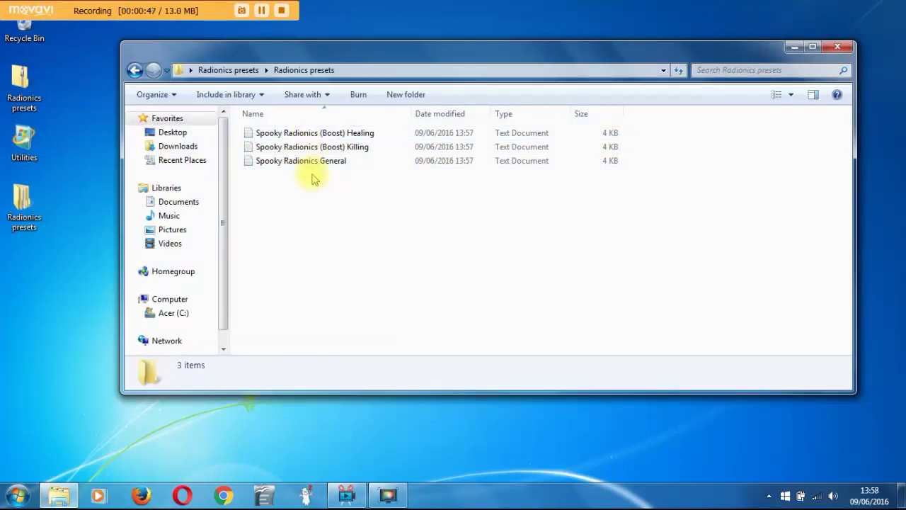
drag(313, 182, 314, 137)
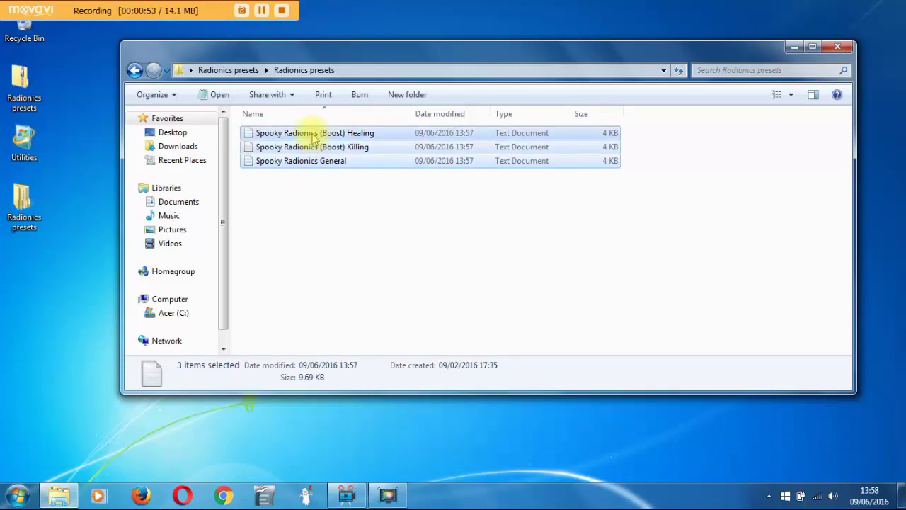
right_click(314, 135)
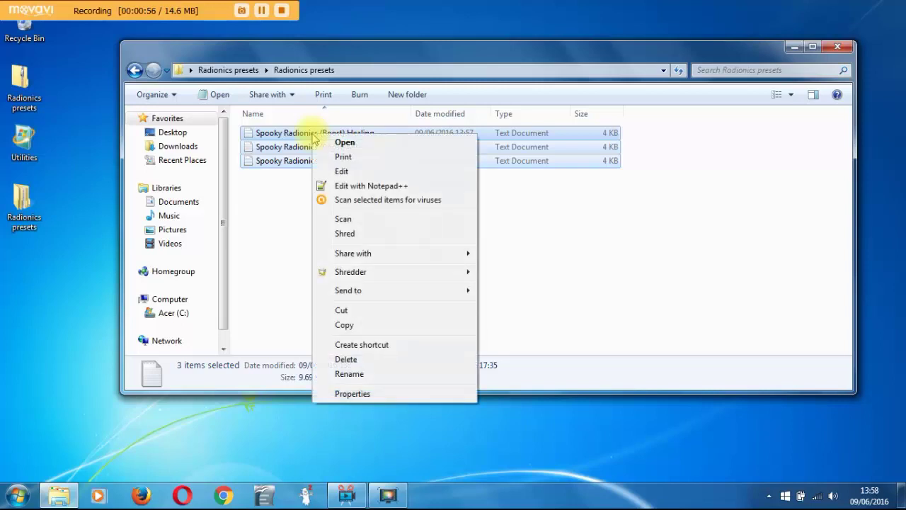
click(389, 326)
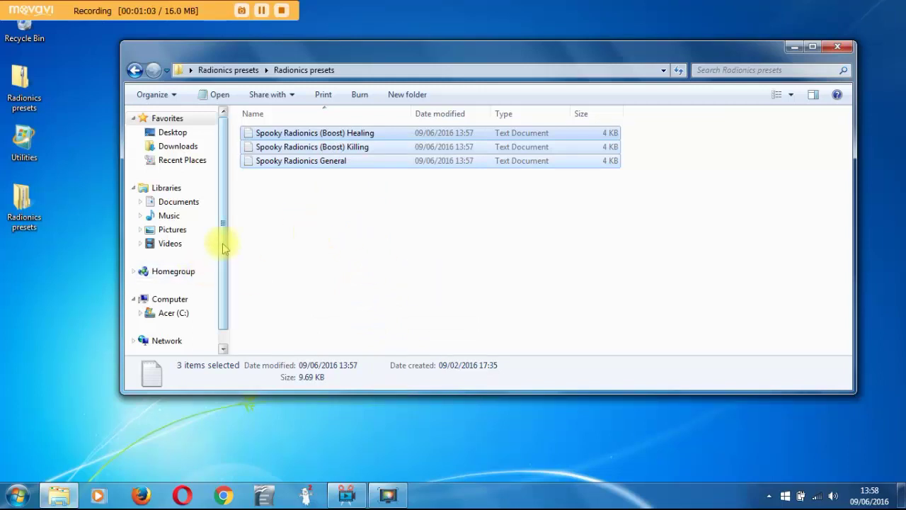
Paste the copied preset files into the Presets folder of Spooky2 on drive C and close the folder window
scroll(223, 249, down, 1)
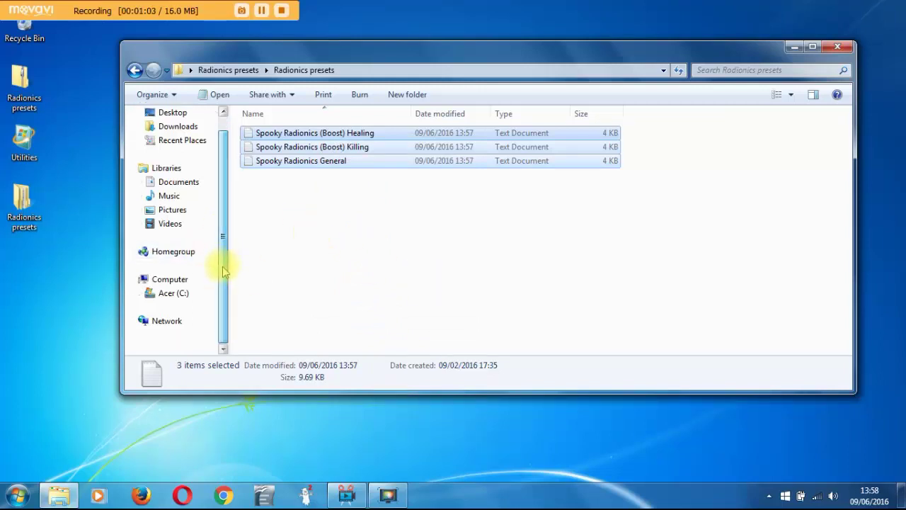
click(170, 297)
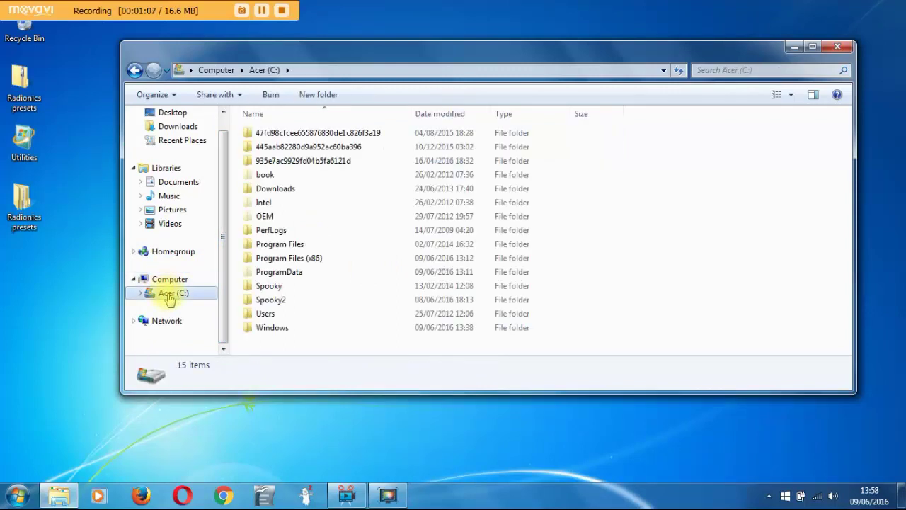
double_click(279, 303)
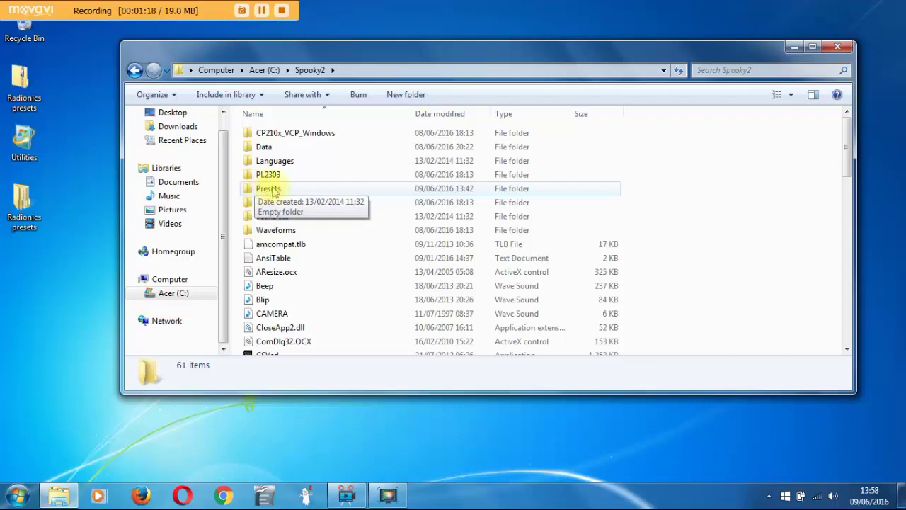
double_click(273, 190)
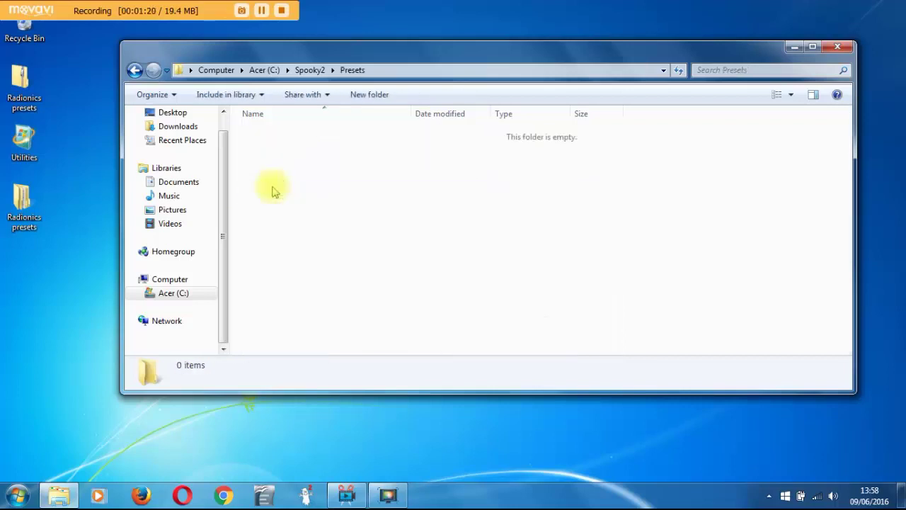
right_click(301, 149)
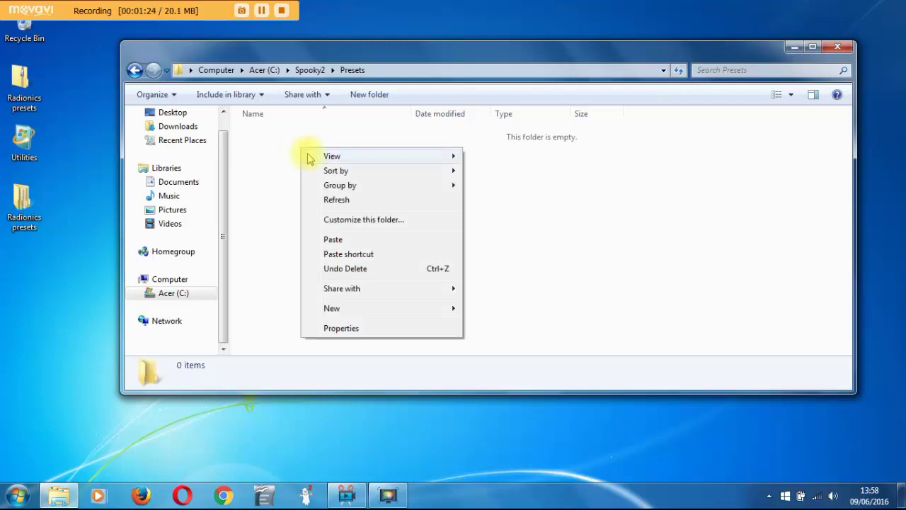
click(333, 239)
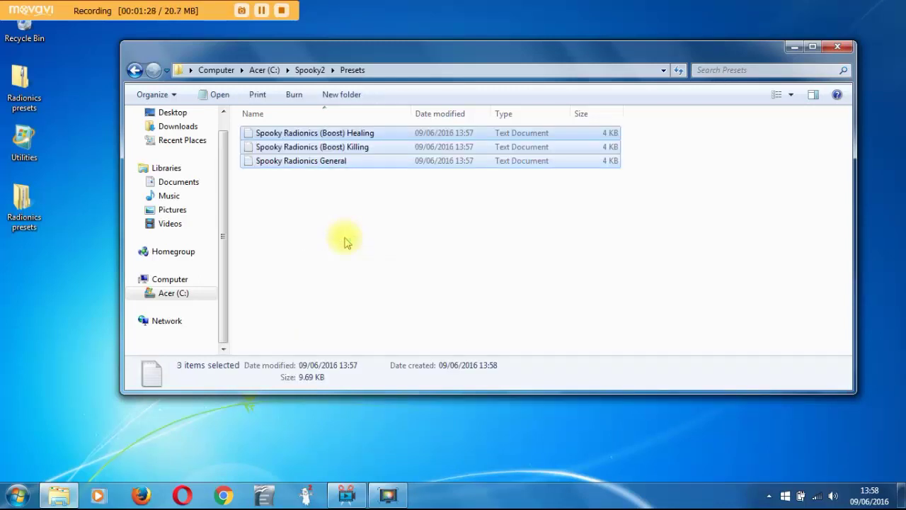
click(453, 259)
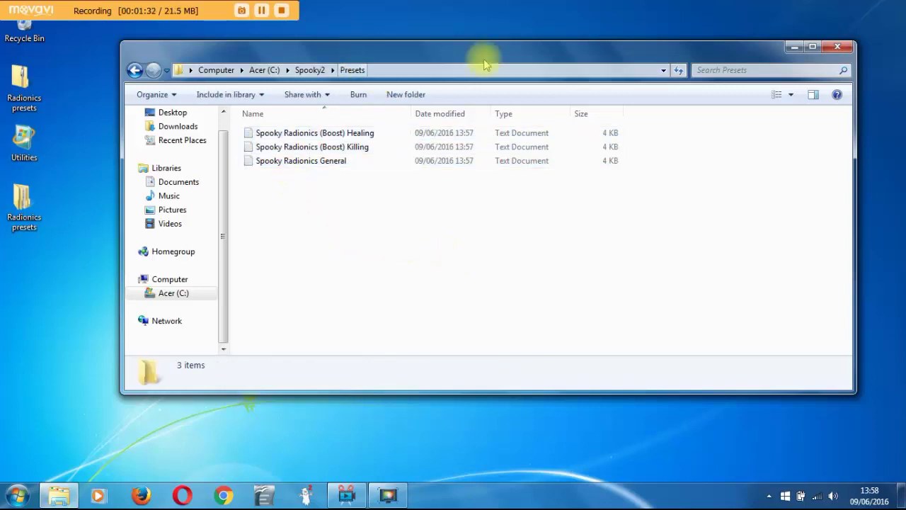
click(840, 48)
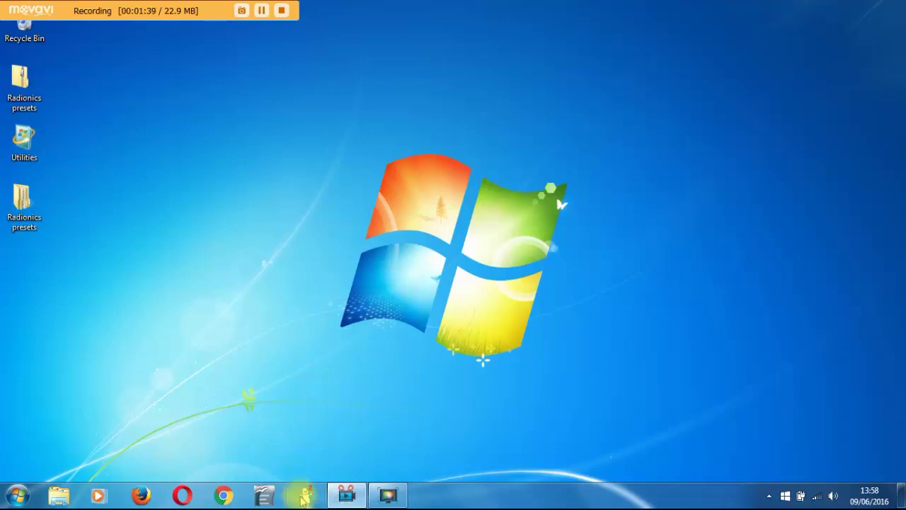
Start Spooky2 without searching for more frequency generators and load the Spooky Radionics General preset for the channel
click(303, 495)
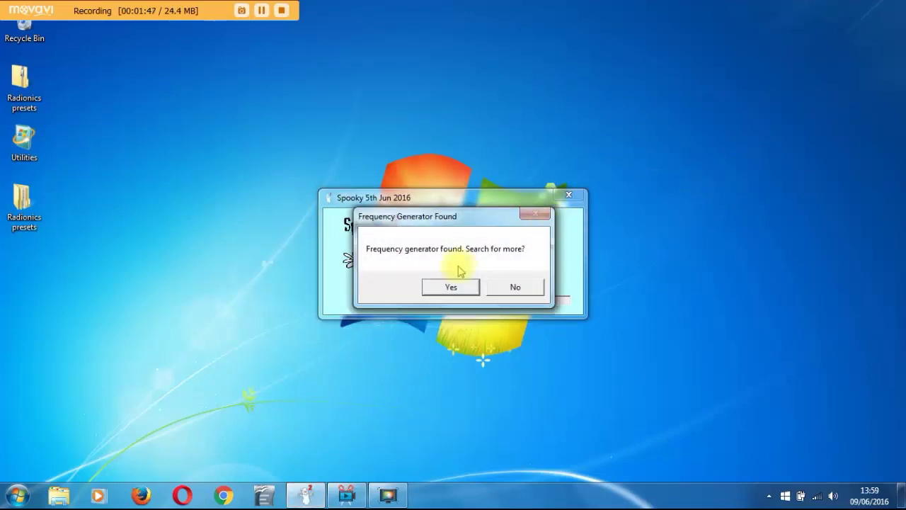
click(512, 286)
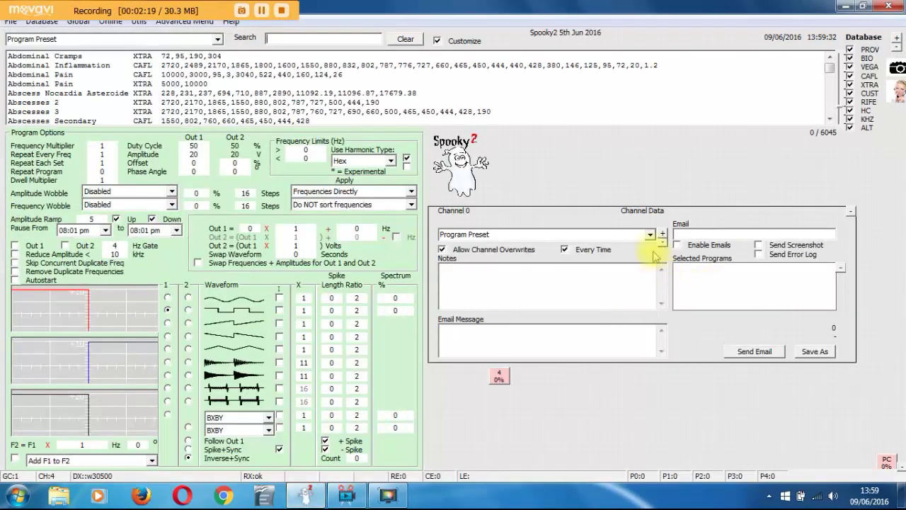
click(649, 234)
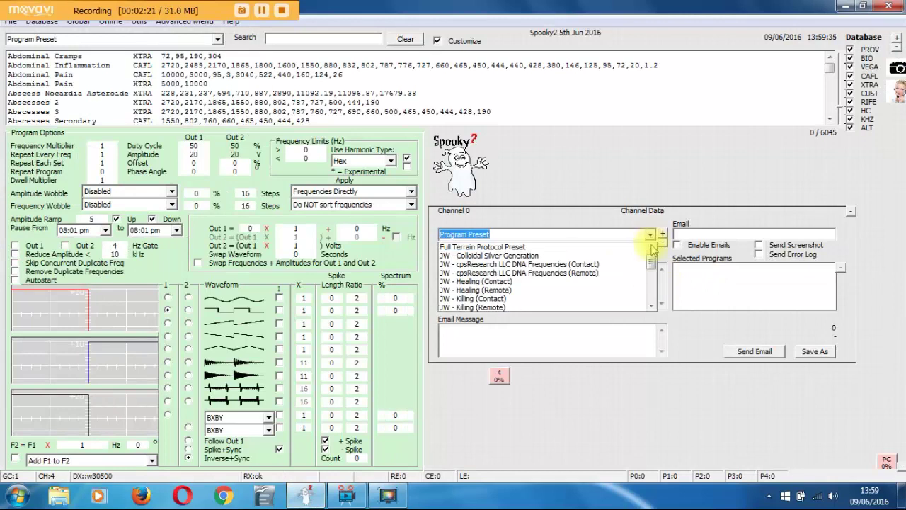
scroll(654, 272, down, 2)
scroll(655, 277, down, 3)
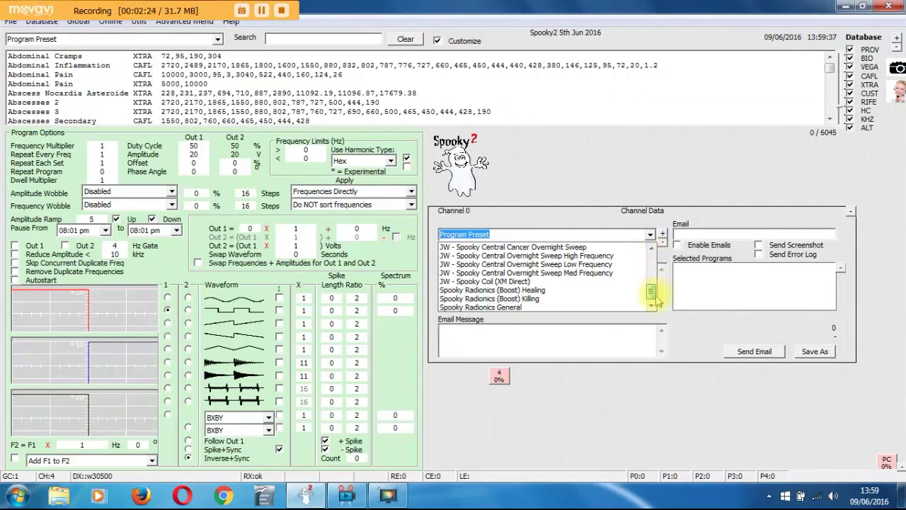
click(500, 309)
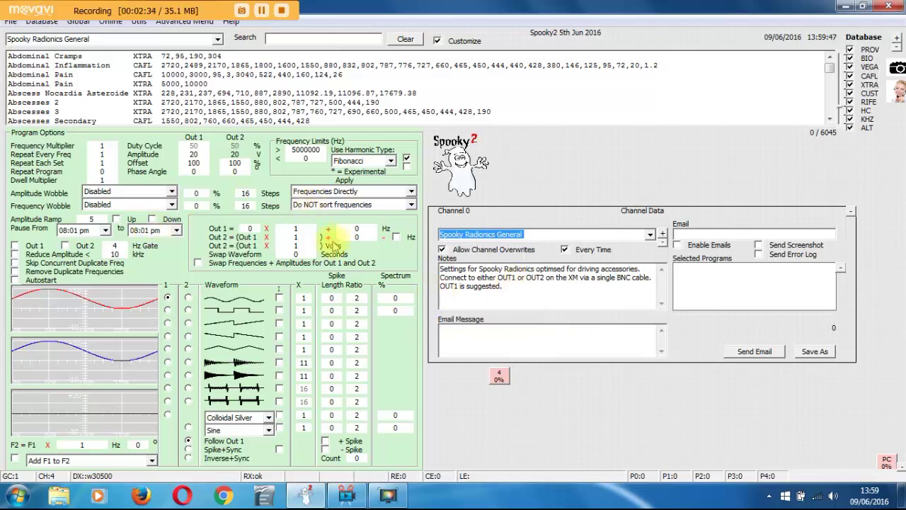
Search the frequency database for "schumann" and add the CAFL Schumann Resonance set to the selected programs
click(318, 40)
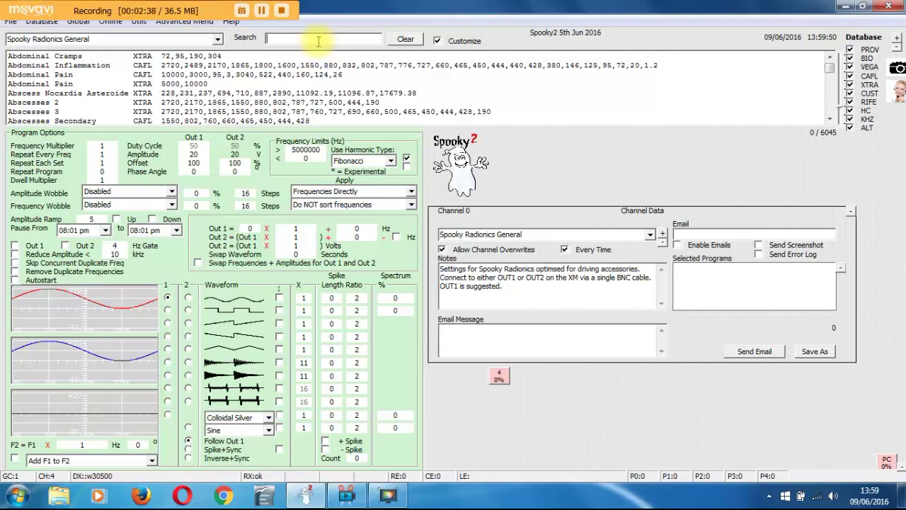
text(s)
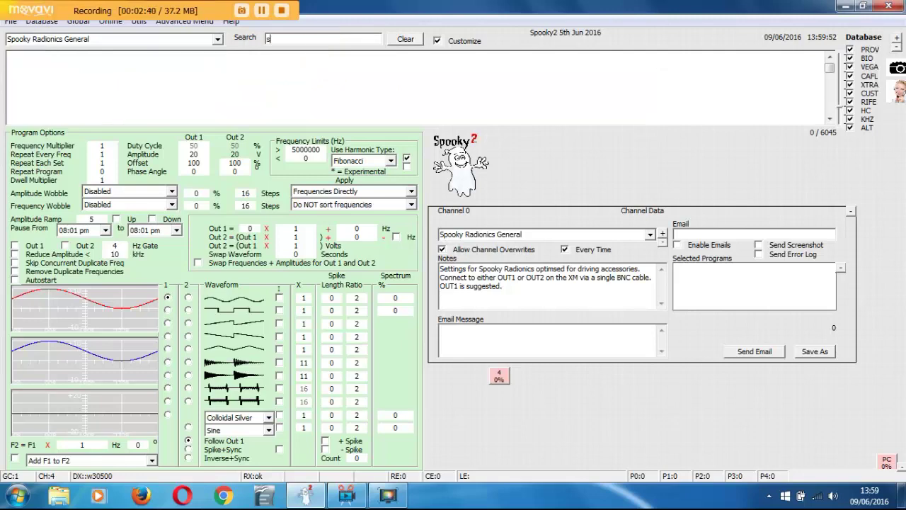
text(chum)
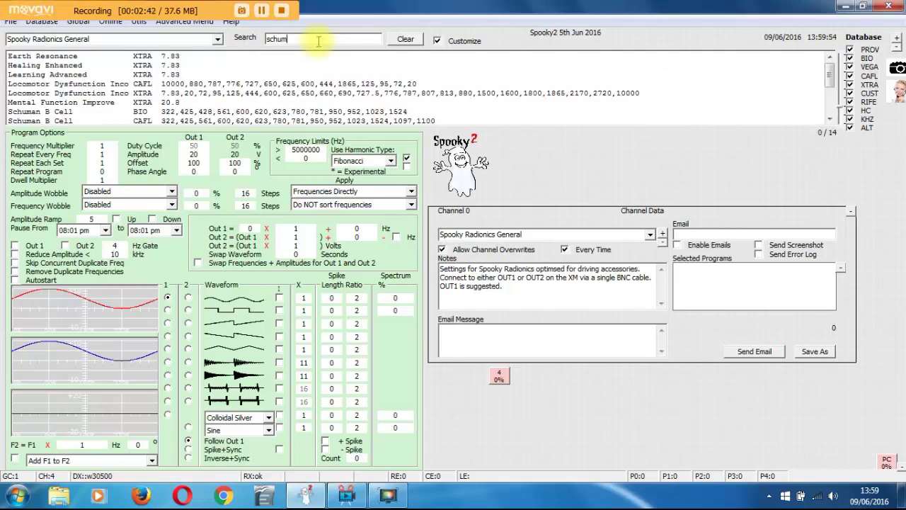
text(ann)
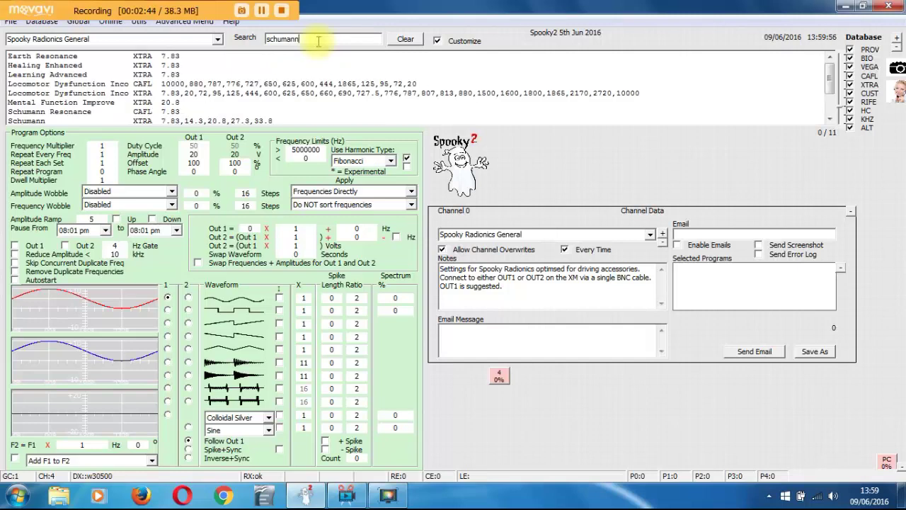
click(88, 112)
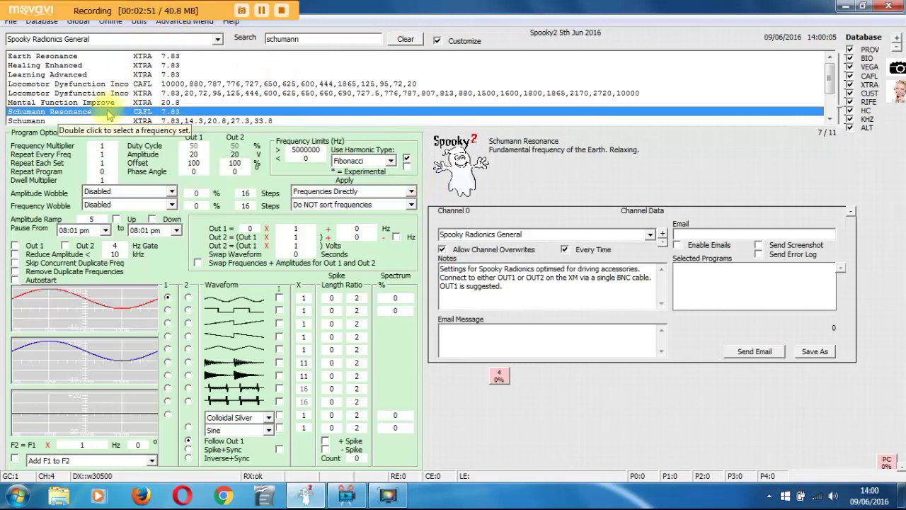
double_click(107, 113)
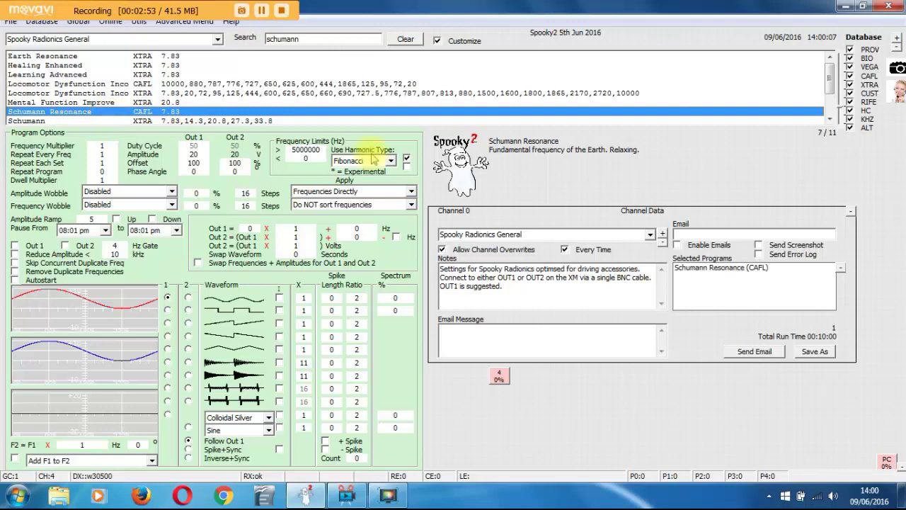
Load the selected Schumann Resonance program with the Spooky Radionics General preset into generator channel 4
click(716, 269)
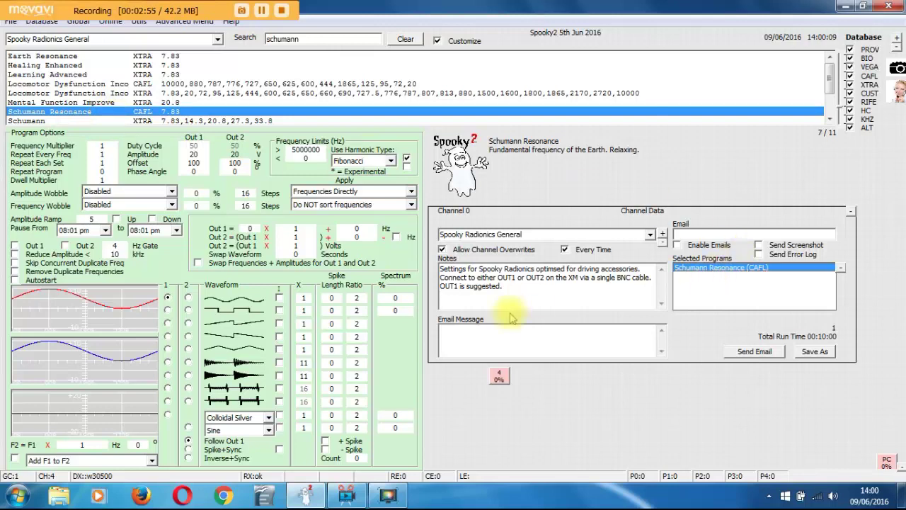
click(501, 380)
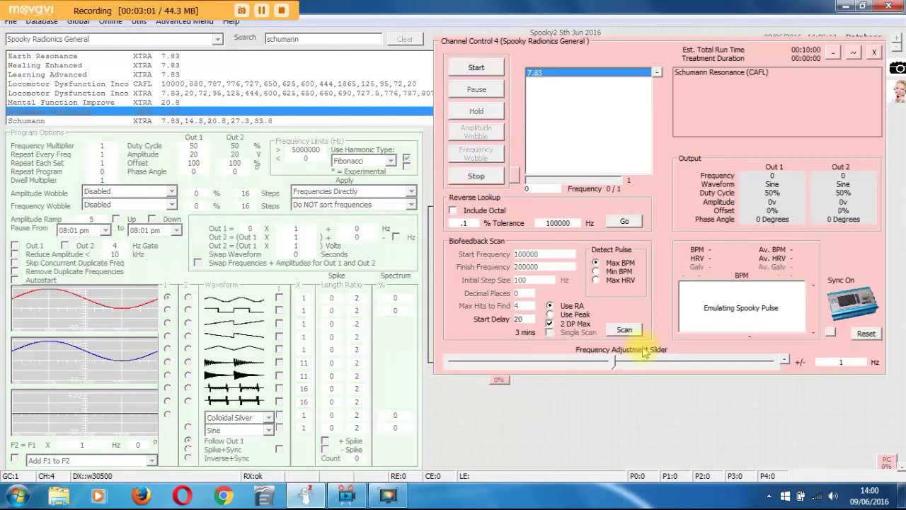
Run the Schumann Resonance program on channel 4 briefly, and stop it before closing the channel control
click(477, 68)
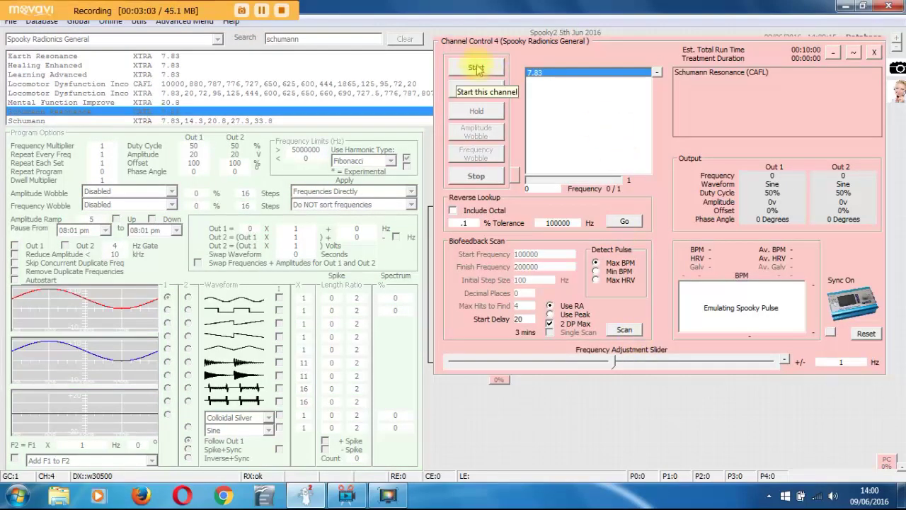
click(476, 68)
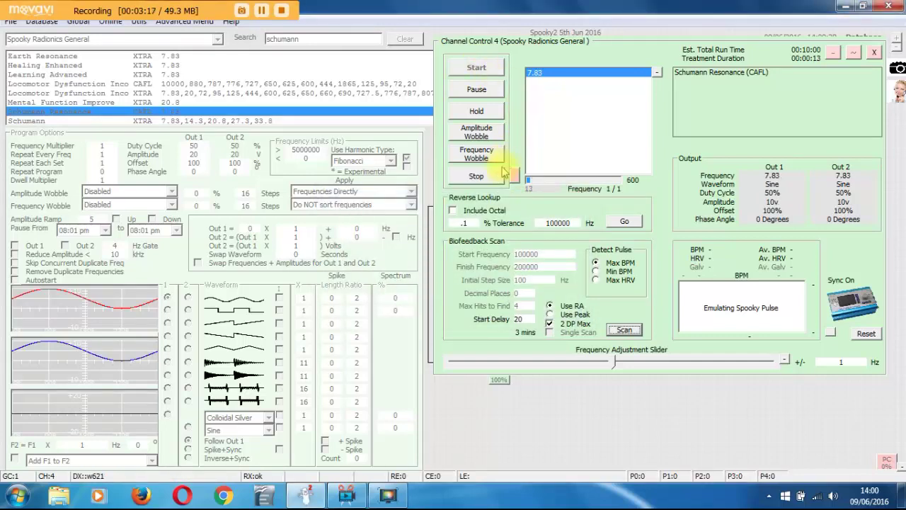
click(480, 177)
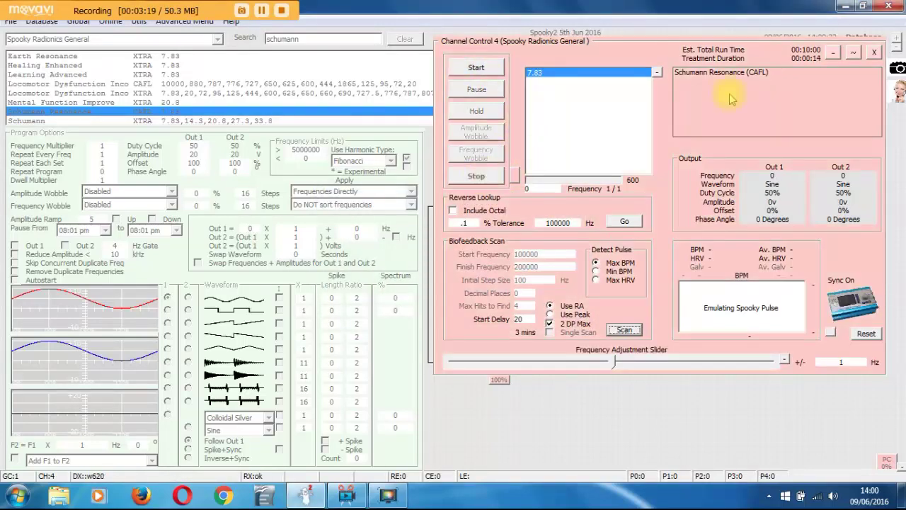
click(876, 54)
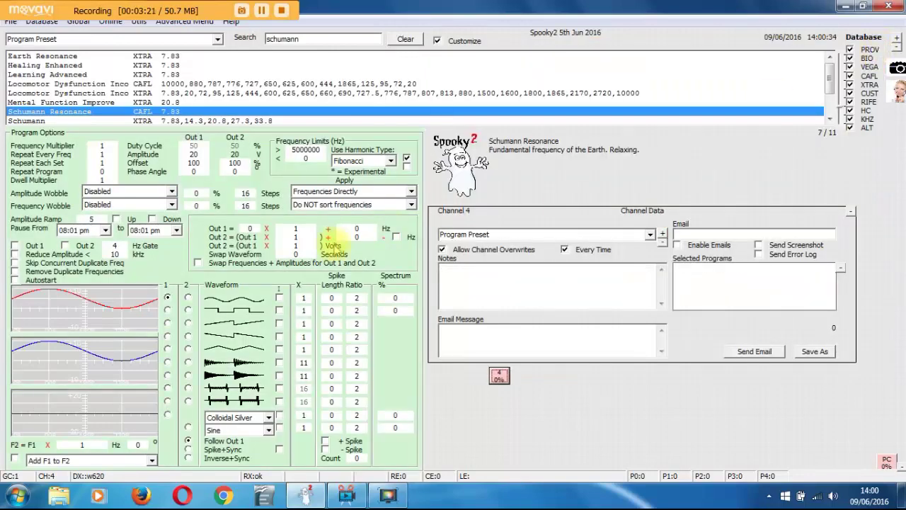
Load the Spooky Radionics (Boost) Healing preset for channel 4 and examine its Out 1 and Out 2 offsets
click(649, 234)
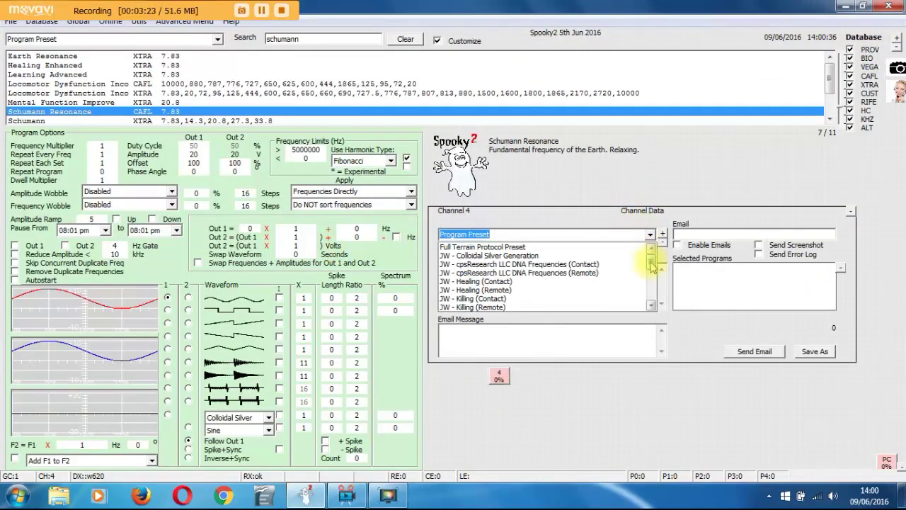
drag(653, 251, 654, 302)
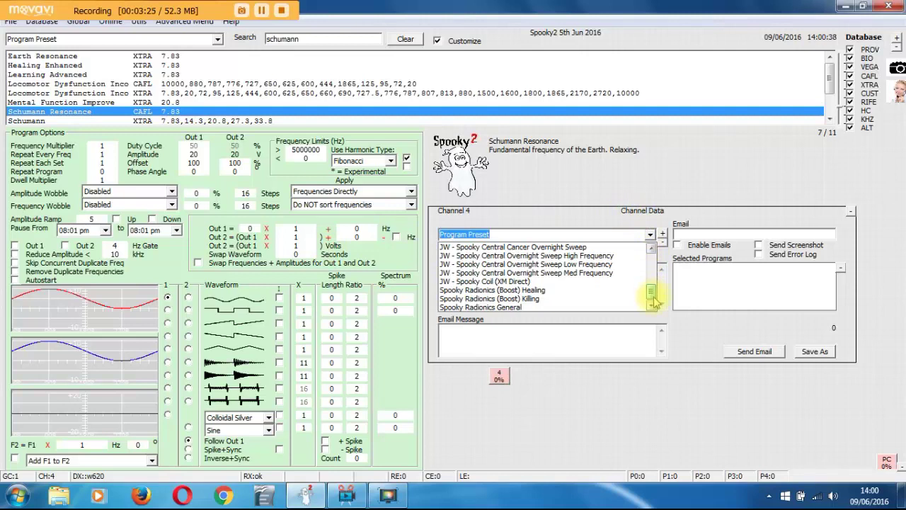
click(495, 290)
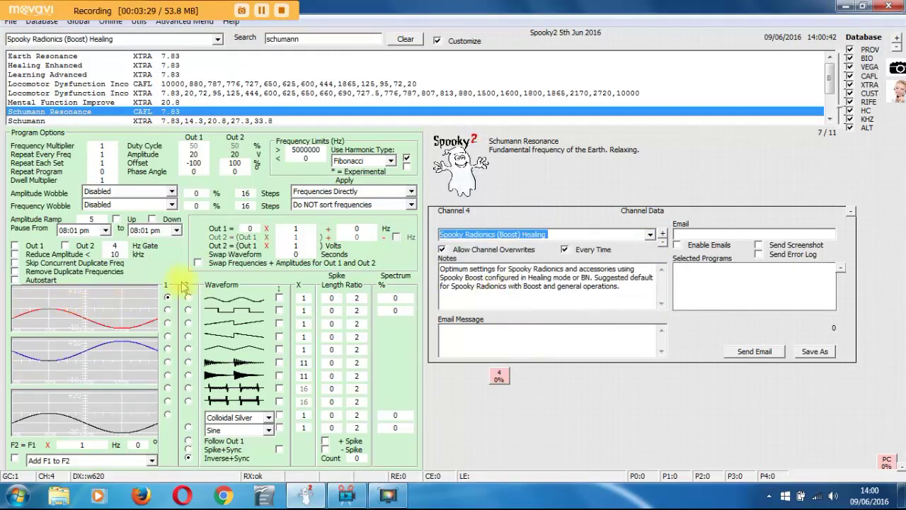
drag(186, 163, 200, 163)
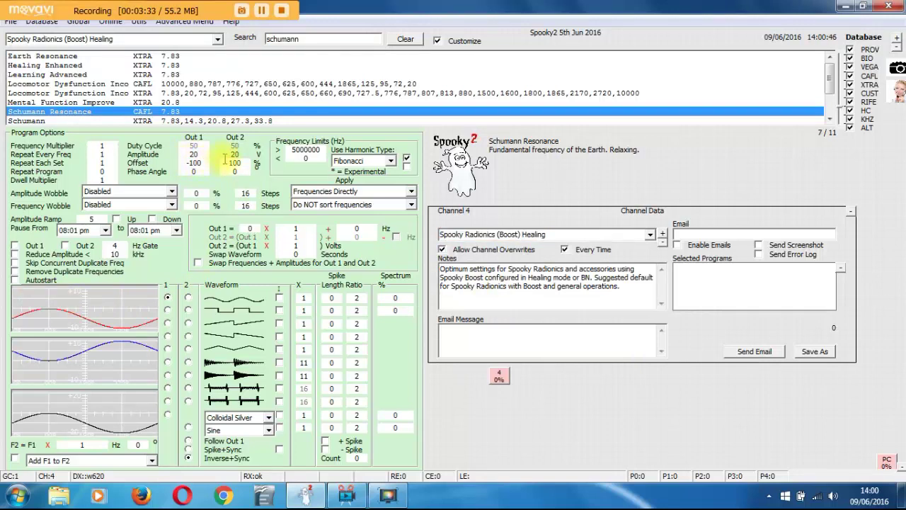
double_click(234, 162)
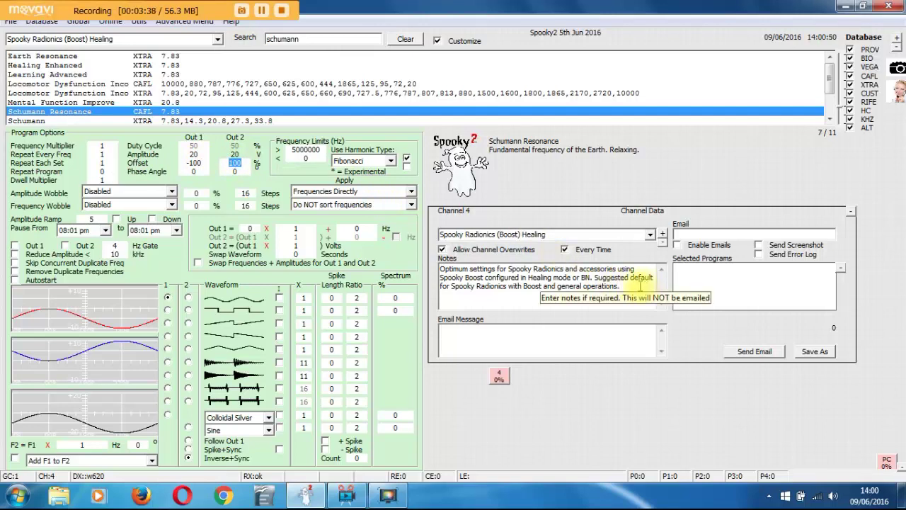
Load the Spooky Radionics (Boost) Killing preset for channel 4 and compare its output offsets and notes
click(649, 236)
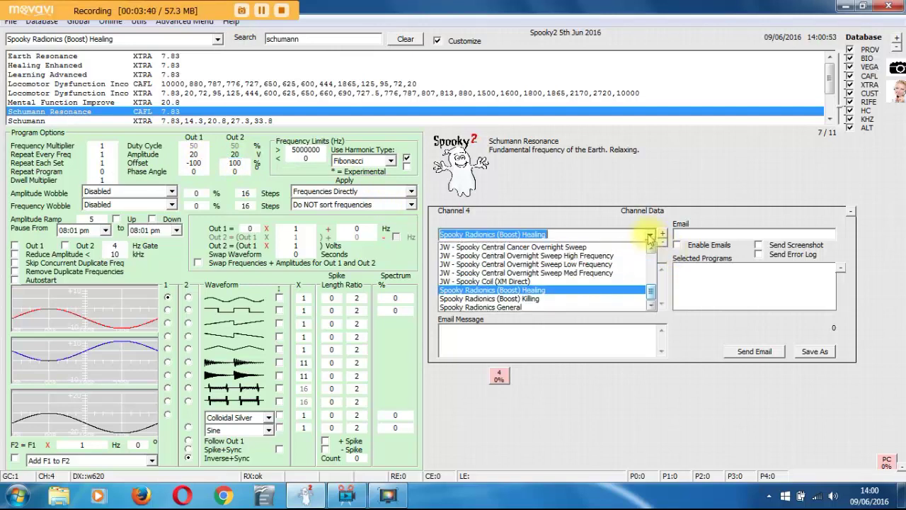
click(577, 299)
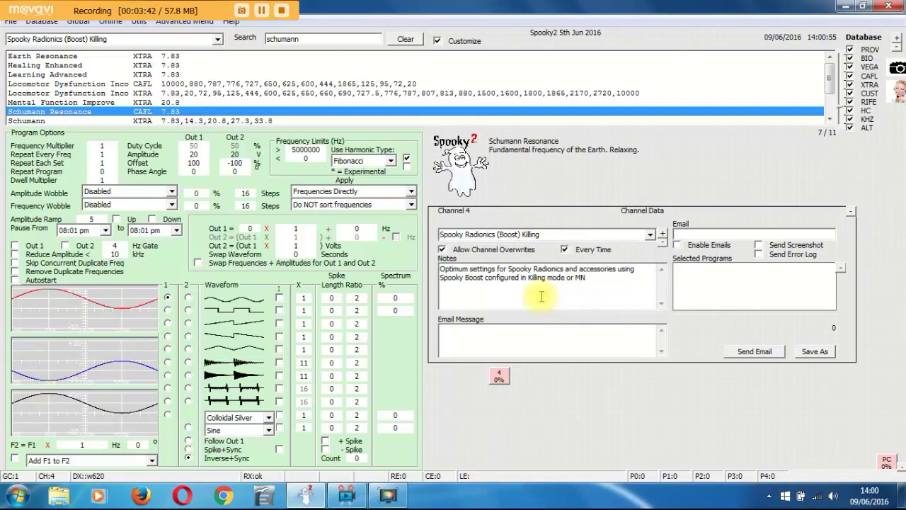
click(228, 163)
drag(227, 162, 244, 162)
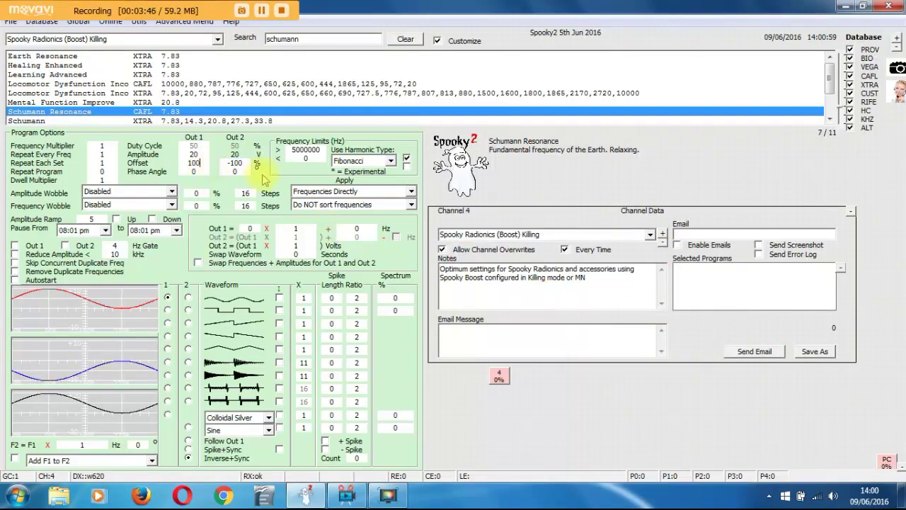
click(517, 276)
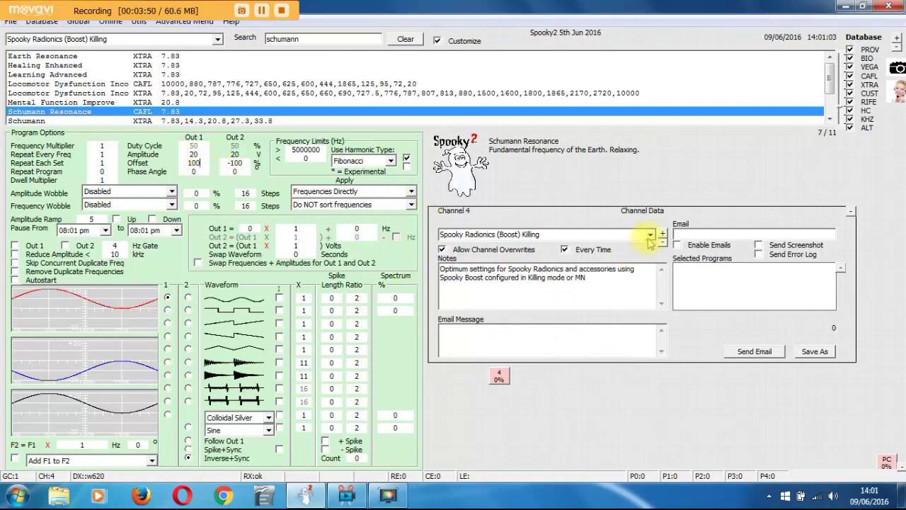
Switch channel 4 back to the Spooky Radionics (Boost) Healing preset
click(650, 234)
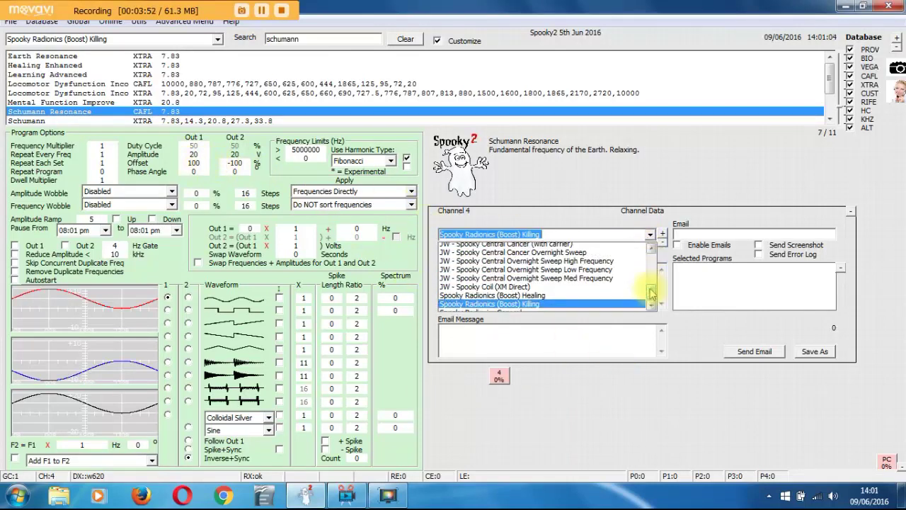
click(496, 290)
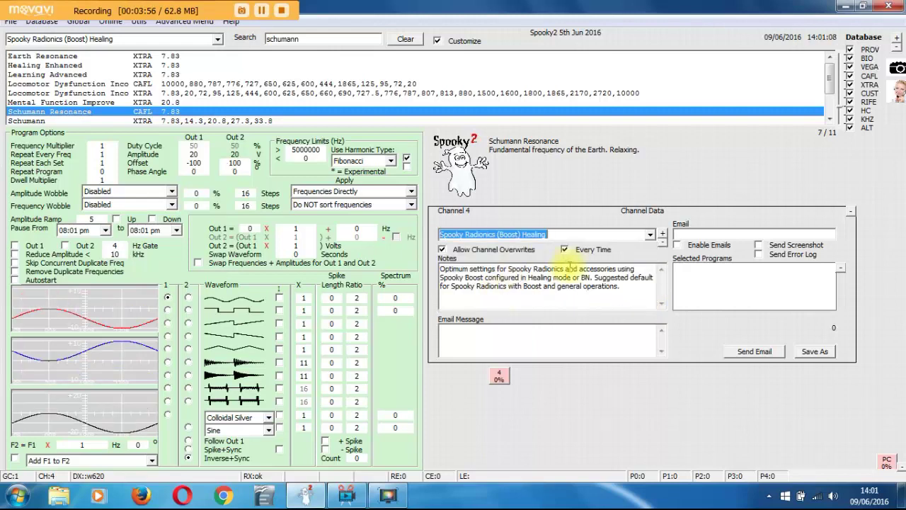